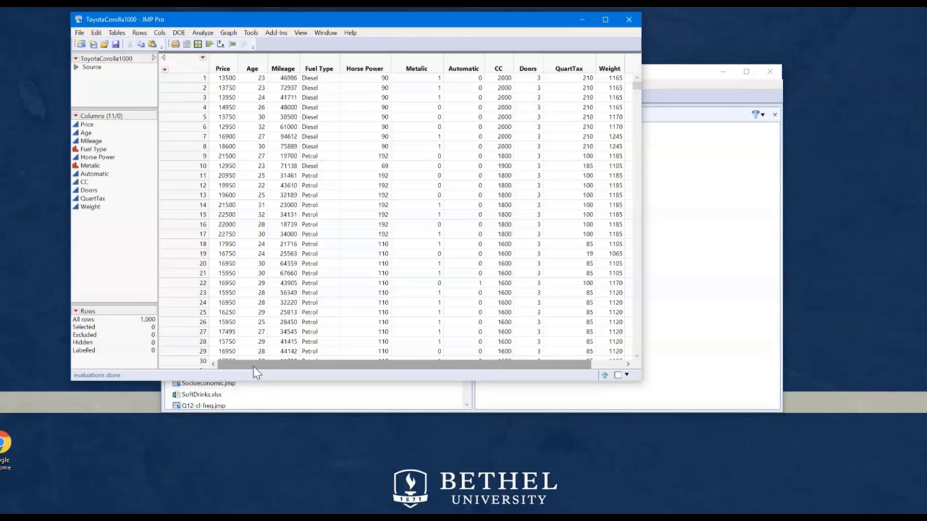
# Start making a validation column for the car data, allocating 0.6 to the training set and 0.4 to the validation set
pyautogui.moveTo(256, 372); pyautogui.dragTo(468, 364)
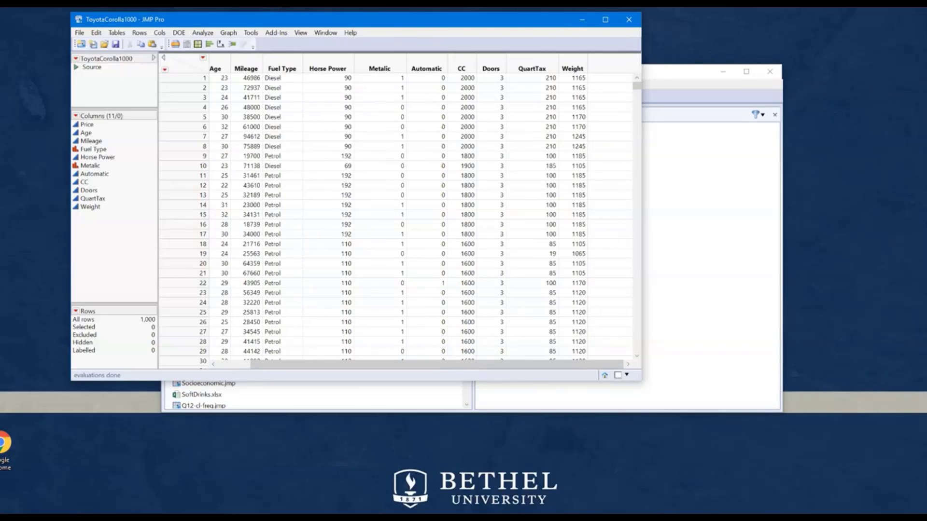
pyautogui.click(203, 33)
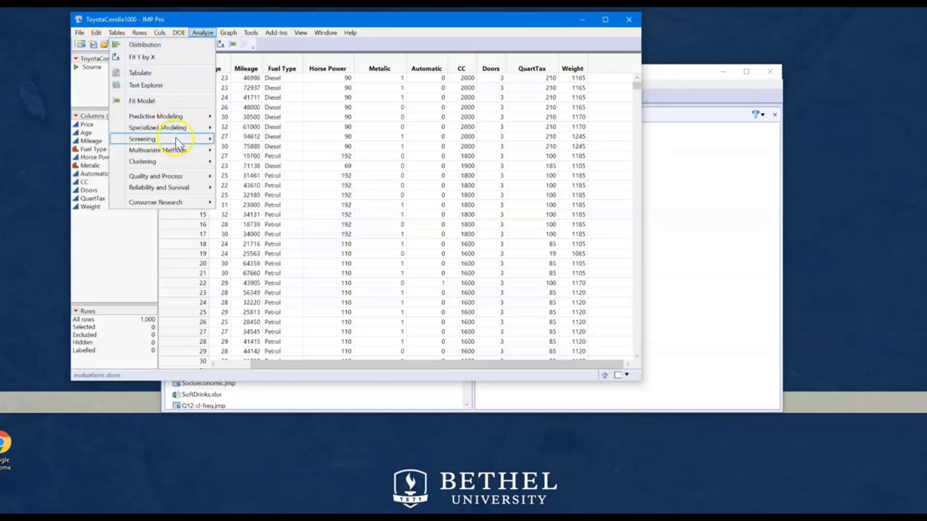
pyautogui.moveTo(181, 119)
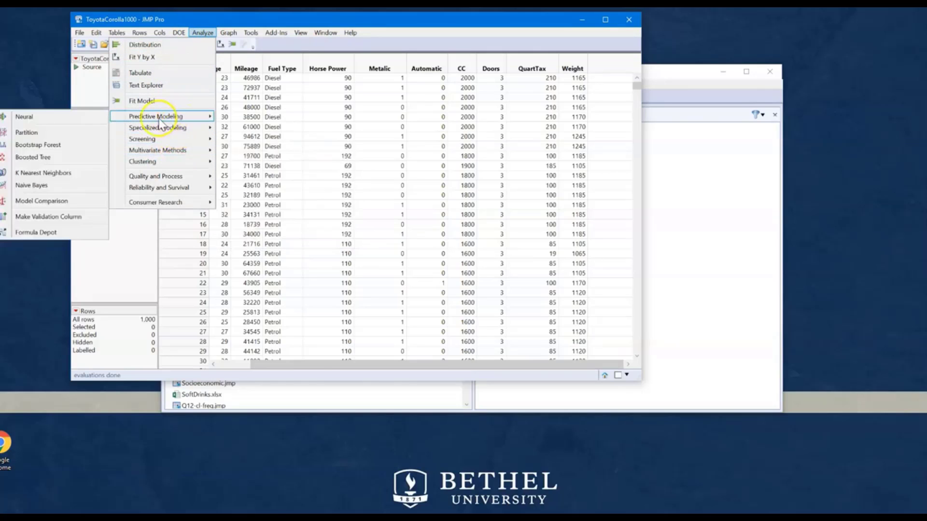
pyautogui.click(52, 220)
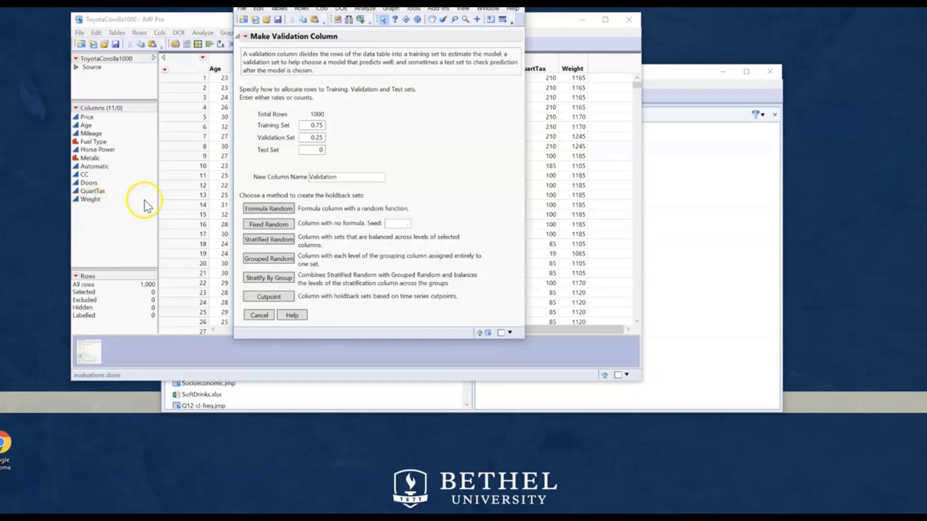
pyautogui.doubleClick(302, 126)
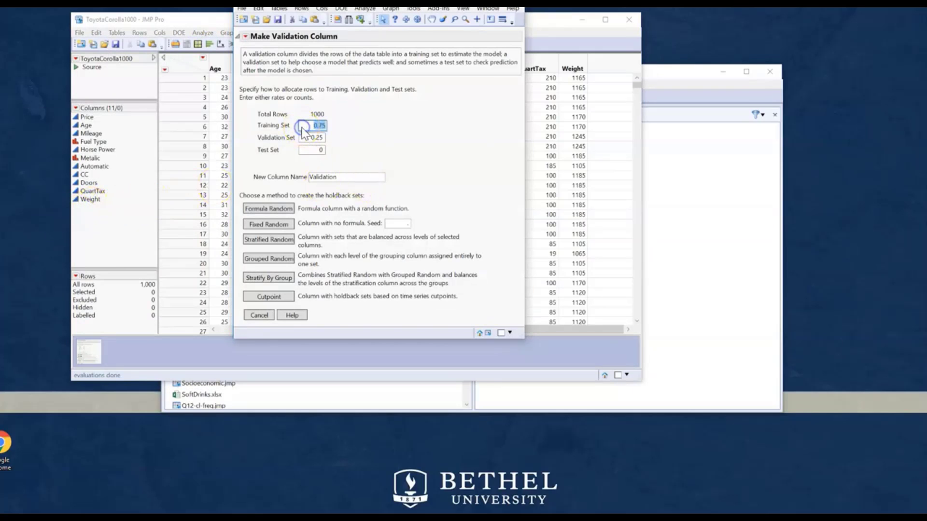
pyautogui.write('.6')
pyautogui.doubleClick(308, 138)
pyautogui.press('BackSpace')
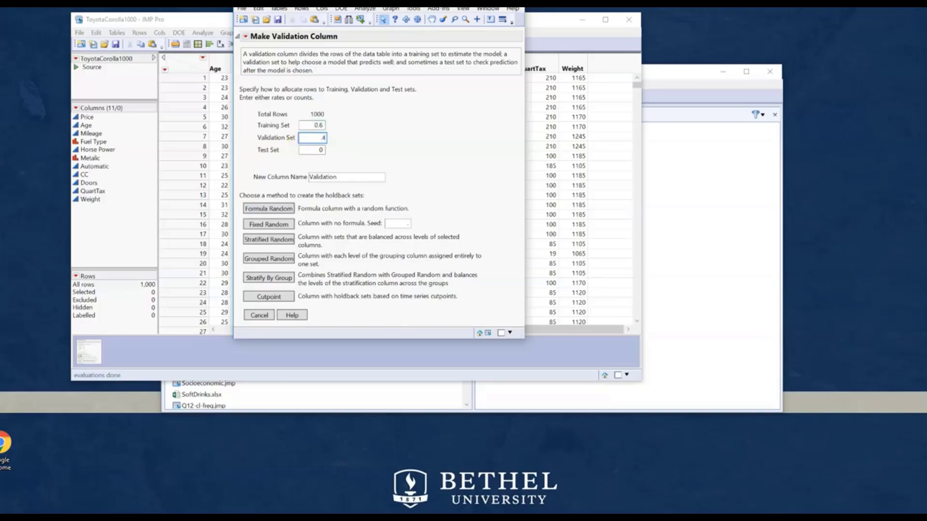
# Create the validation column with the Fixed Random method and a seed of 5555
pyautogui.click(400, 223)
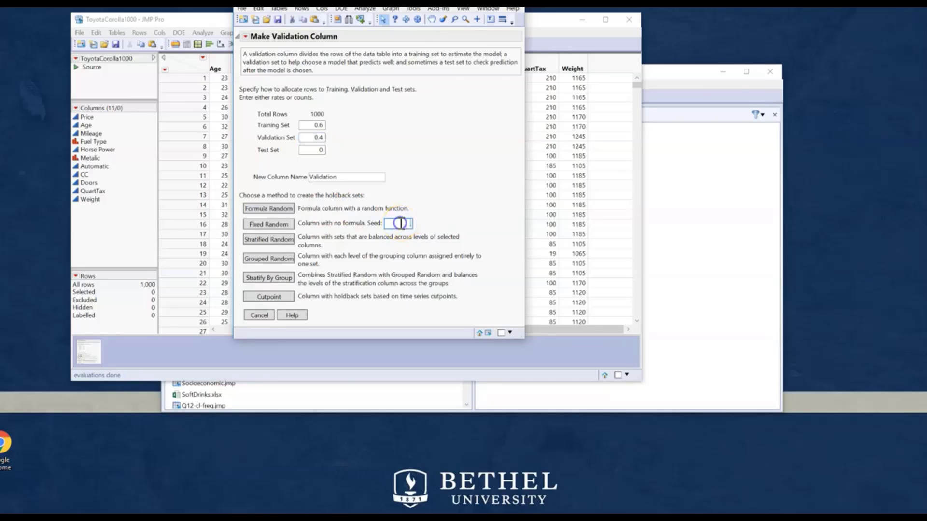
pyautogui.write('5555')
pyautogui.click(262, 231)
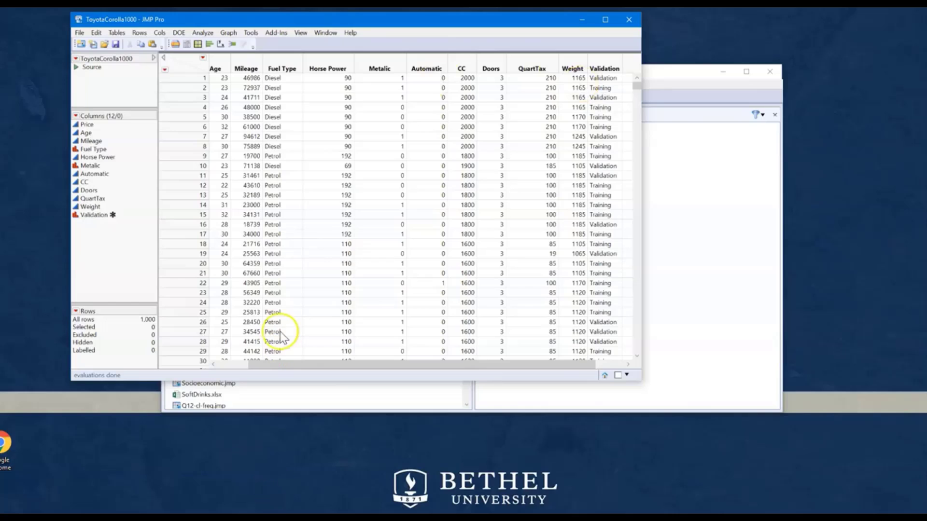
# Set up a Fit Model specification with Price as Y and the columns Age through Weight as model effects
pyautogui.moveTo(282, 366); pyautogui.dragTo(188, 366)
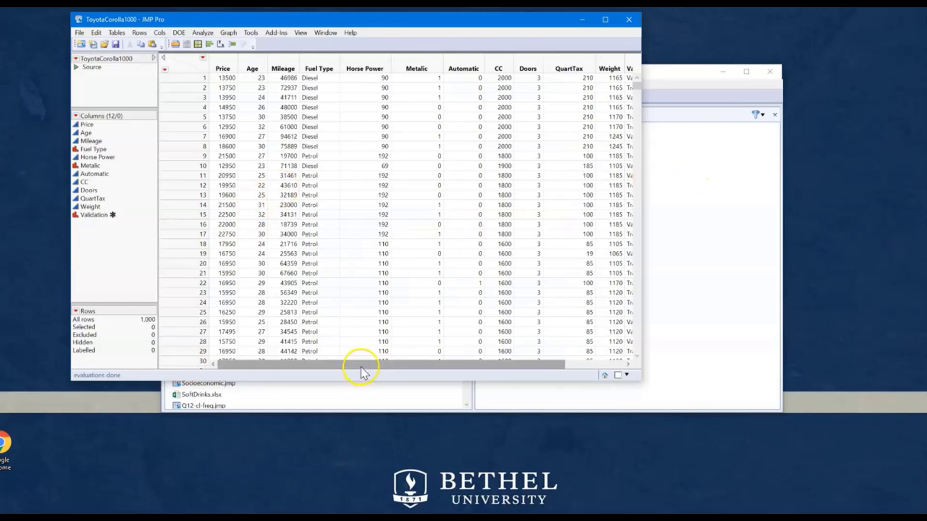
pyautogui.moveTo(361, 365); pyautogui.dragTo(502, 368)
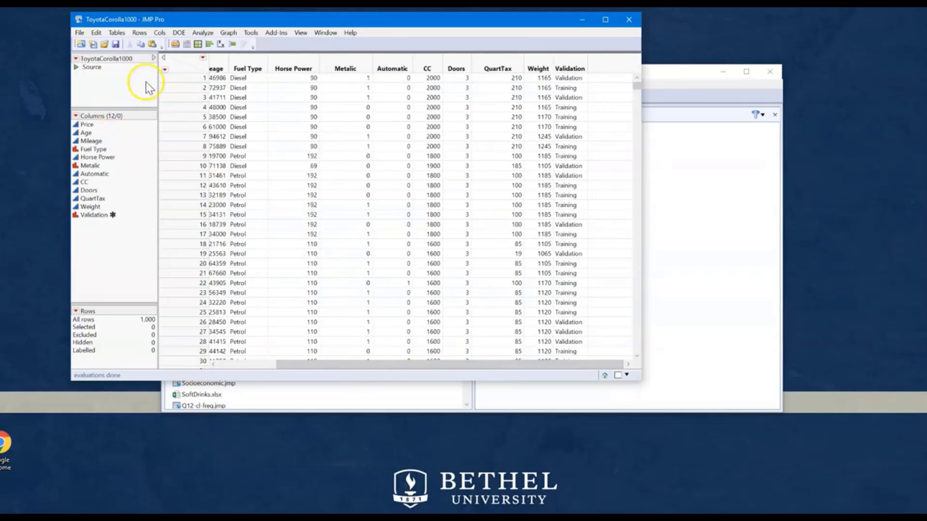
pyautogui.click(202, 32)
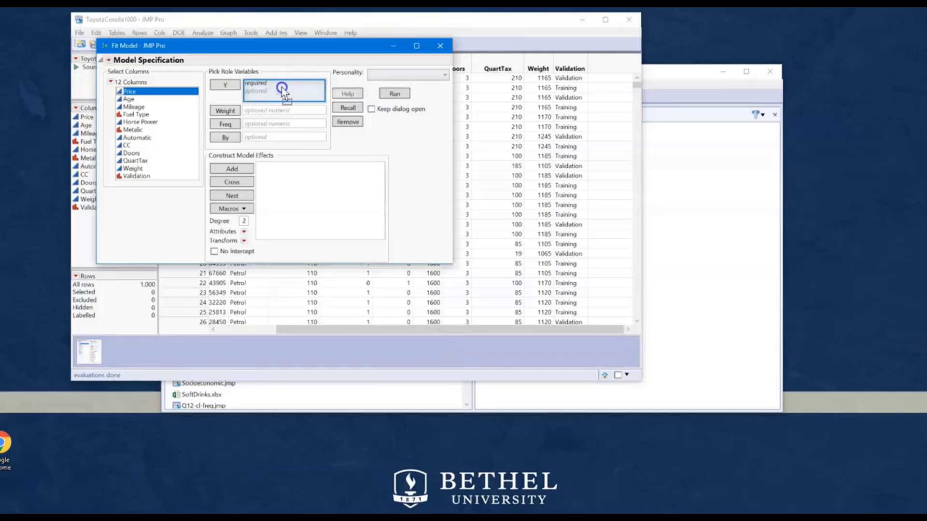
pyautogui.moveTo(284, 92); pyautogui.dragTo(284, 90)
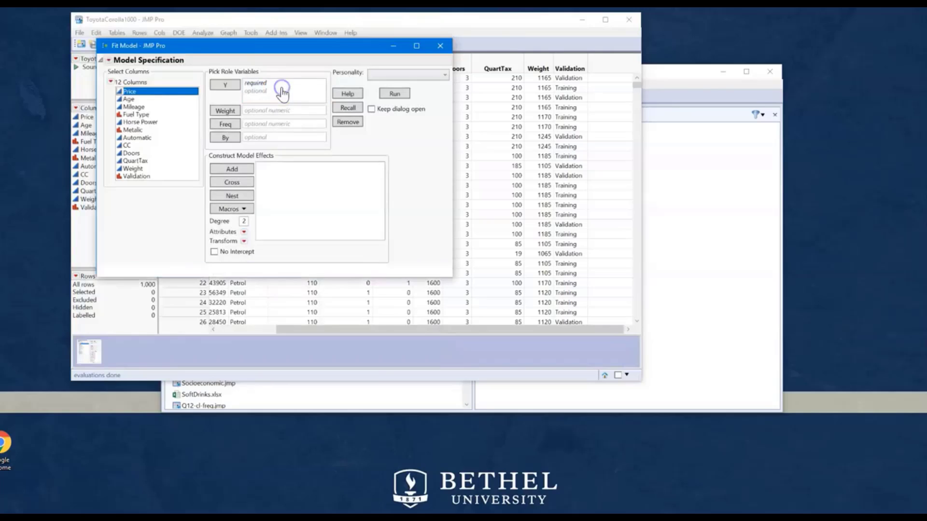
pyautogui.click(128, 99)
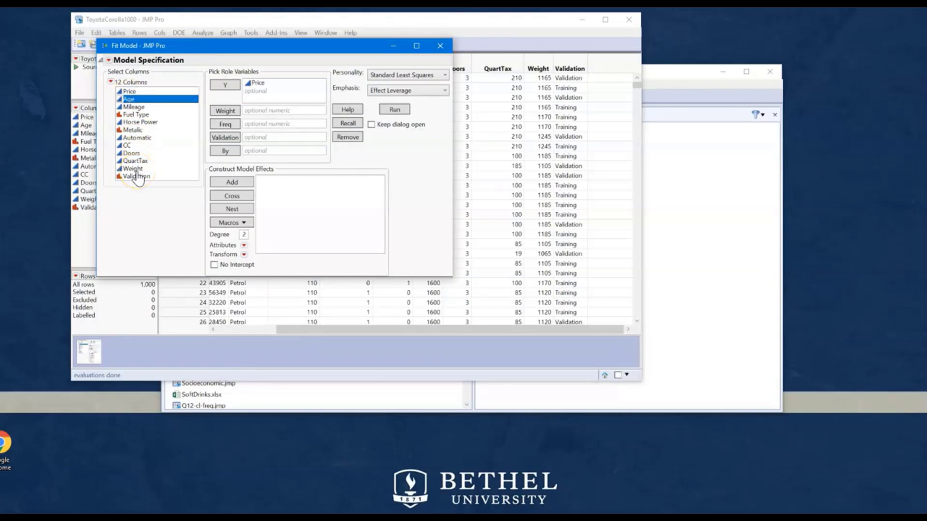
pyautogui.keyDown('shift'); pyautogui.click(137, 169); pyautogui.keyUp('shift')
pyautogui.moveTo(159, 152); pyautogui.dragTo(327, 218)
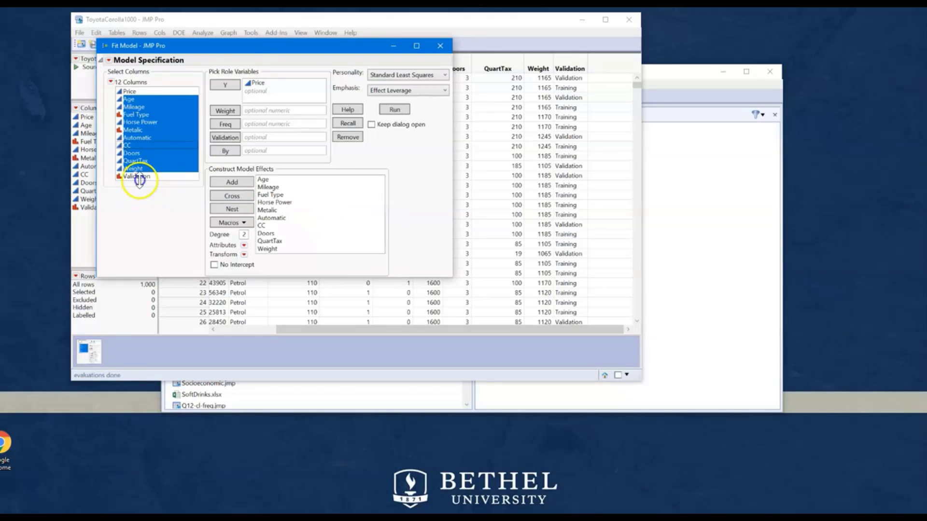
# Assign the Validation column to the validation role and run the model with the Stepwise personality
pyautogui.click(139, 177)
pyautogui.moveTo(137, 176); pyautogui.dragTo(260, 137)
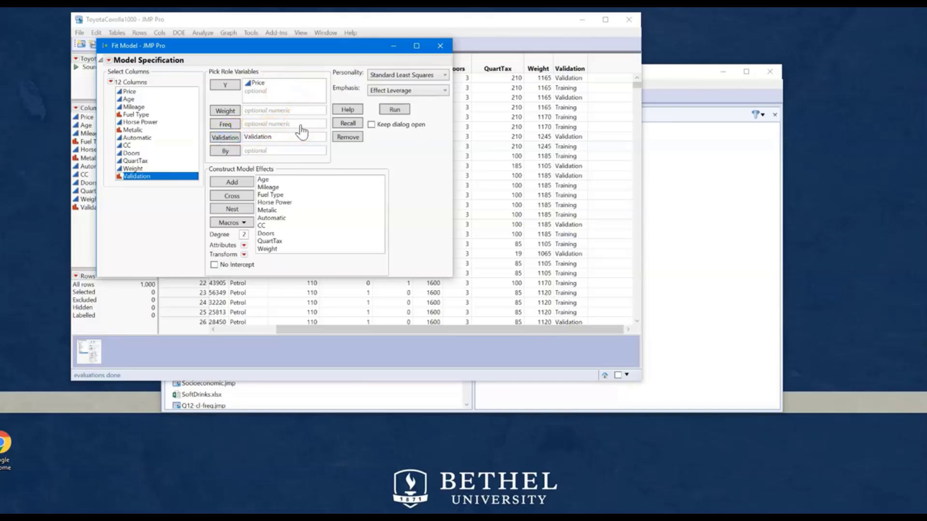
pyautogui.click(418, 77)
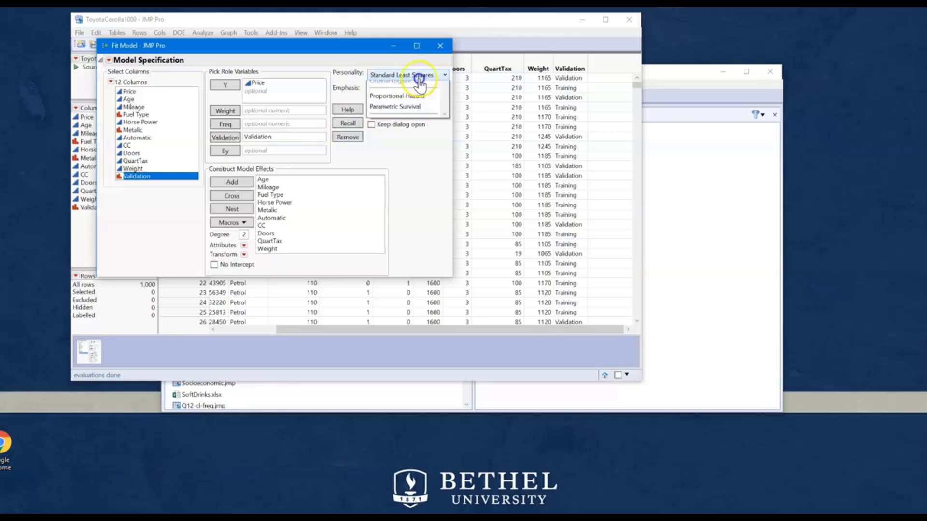
pyautogui.click(385, 99)
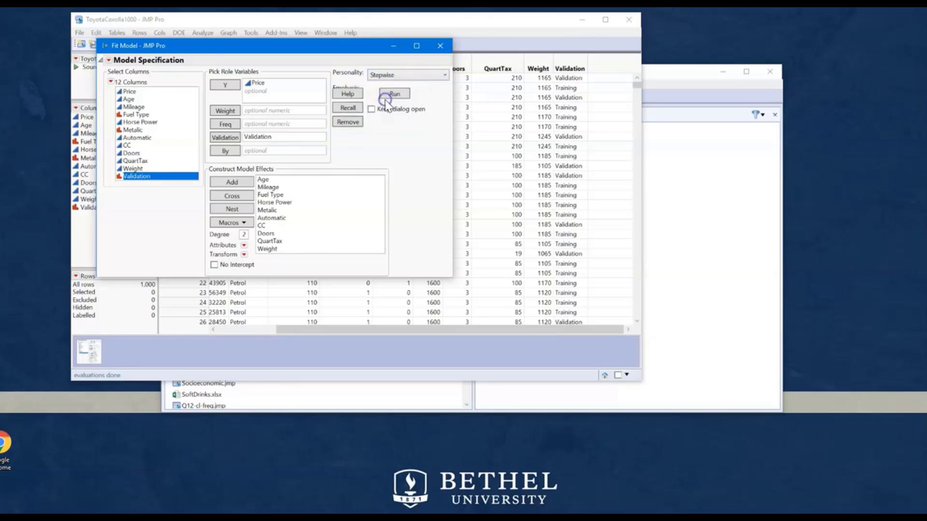
pyautogui.click(392, 98)
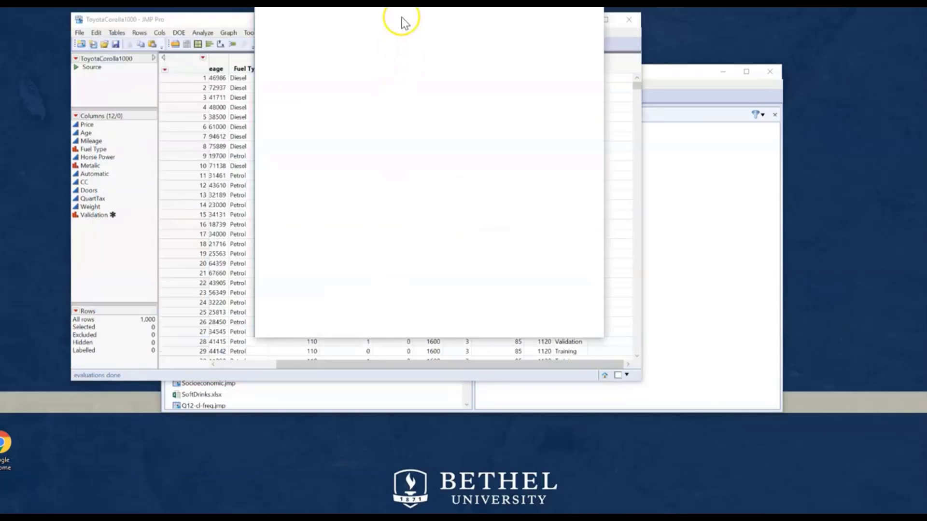
# Advance the forward stepwise selection for Price by three single steps
pyautogui.moveTo(451, 2); pyautogui.dragTo(398, 47)
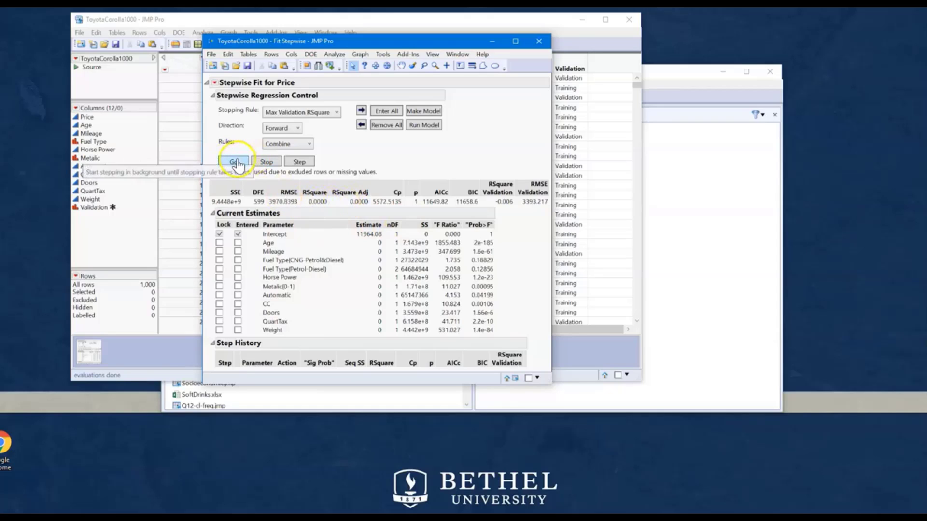
pyautogui.click(295, 162)
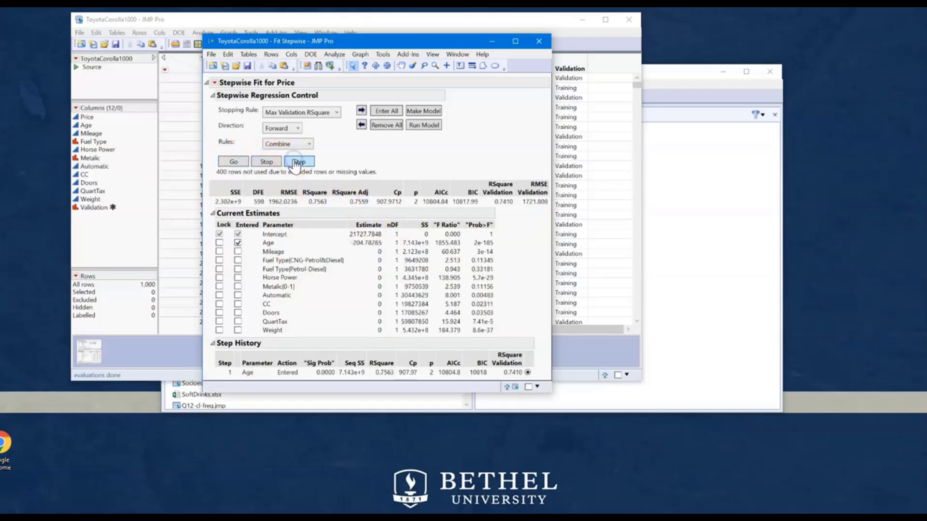
pyautogui.click(295, 163)
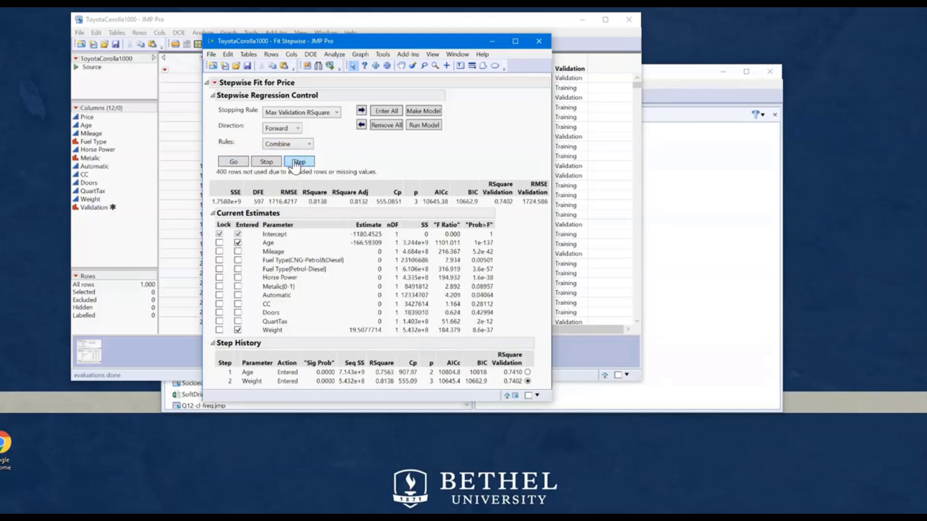
pyautogui.click(296, 163)
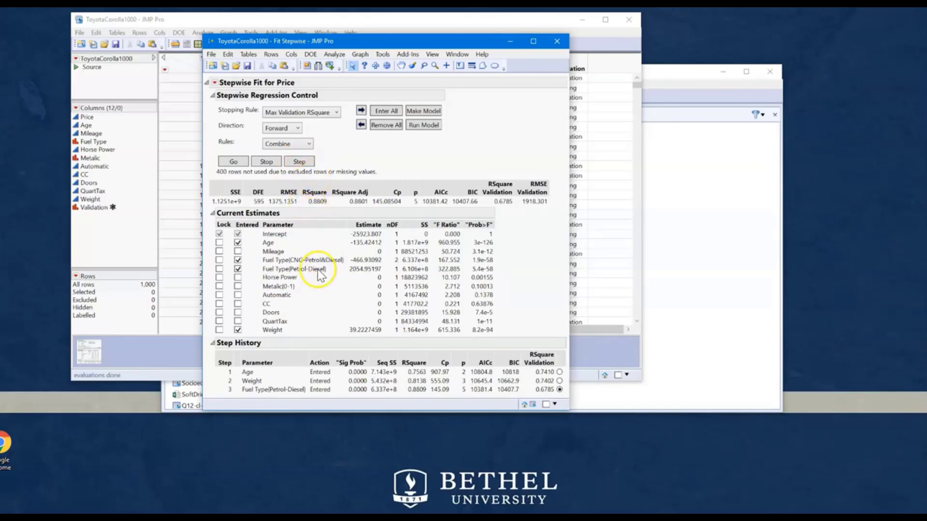
# Run the stepwise selection through to its stopping rule and fit the selected model with Standard Least Squares
pyautogui.click(232, 162)
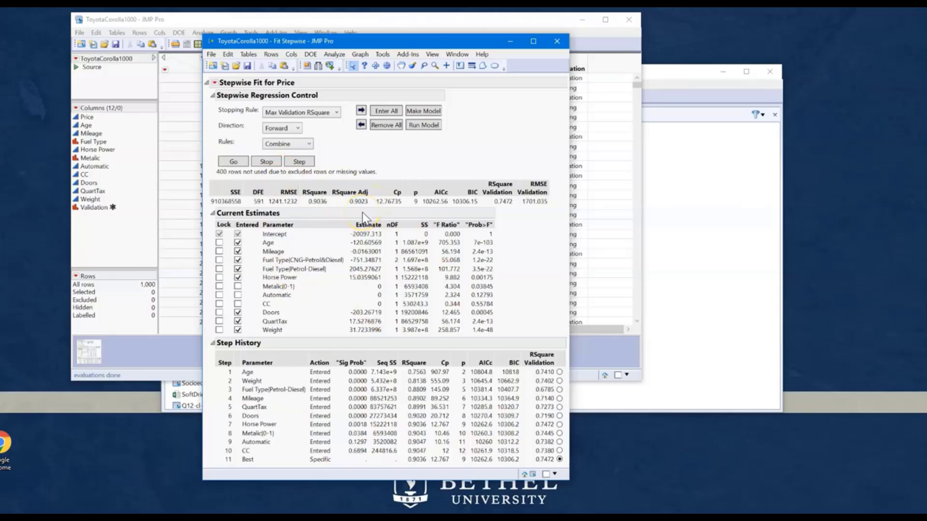
pyautogui.click(425, 115)
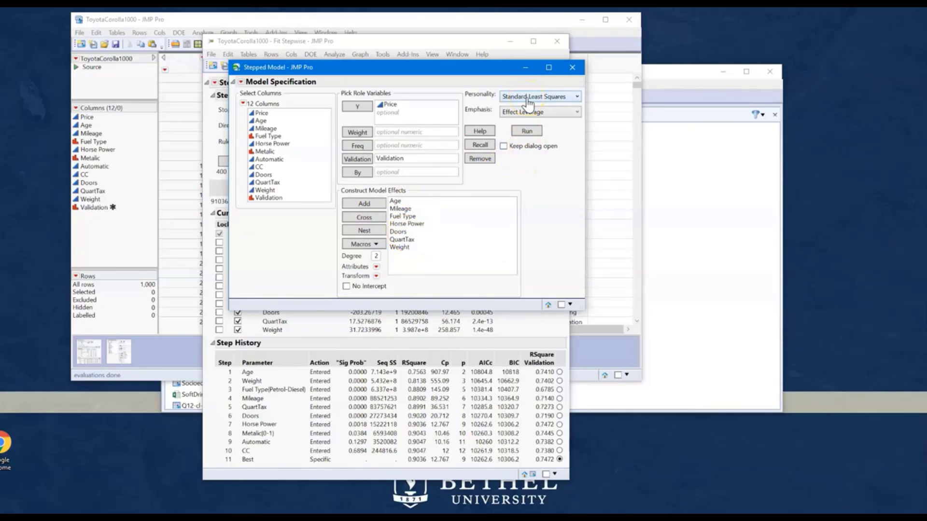
pyautogui.click(526, 131)
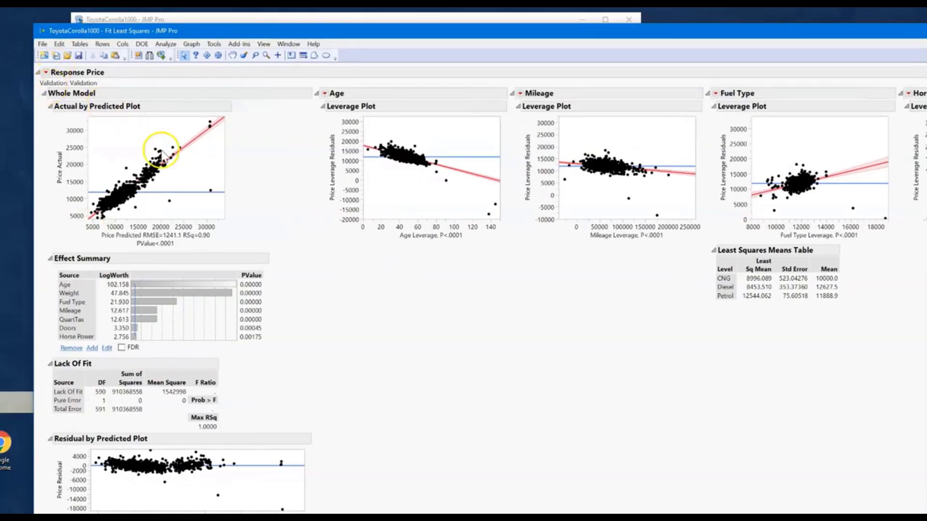
# Add the Indicator Parameterization Estimates to the Price least squares report
pyautogui.scroll(-1, 152, 359)
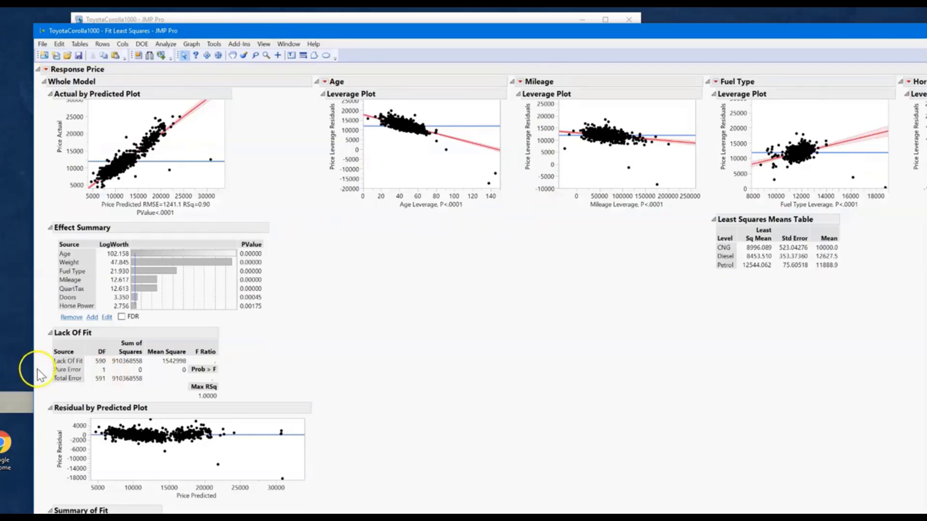
pyautogui.scroll(-6, 37, 374)
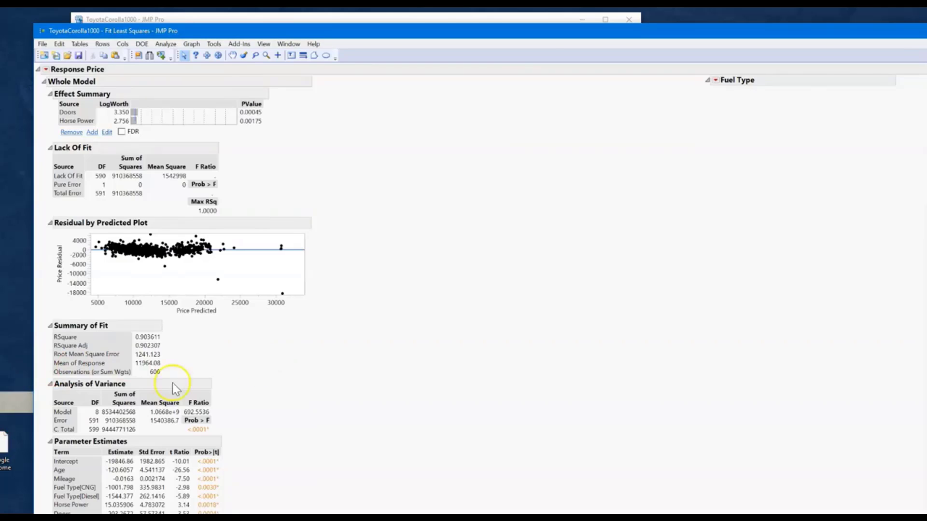
pyautogui.scroll(-5, 172, 383)
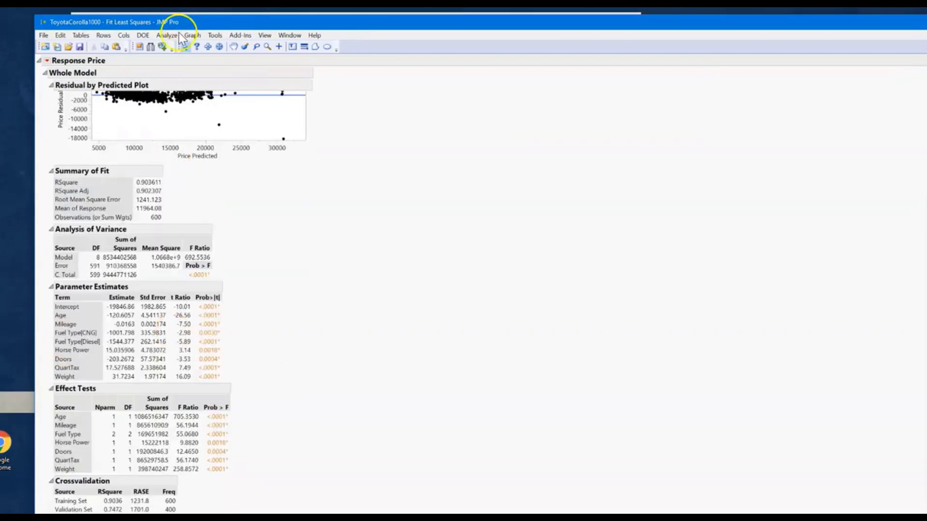
pyautogui.moveTo(179, 22); pyautogui.dragTo(179, 17)
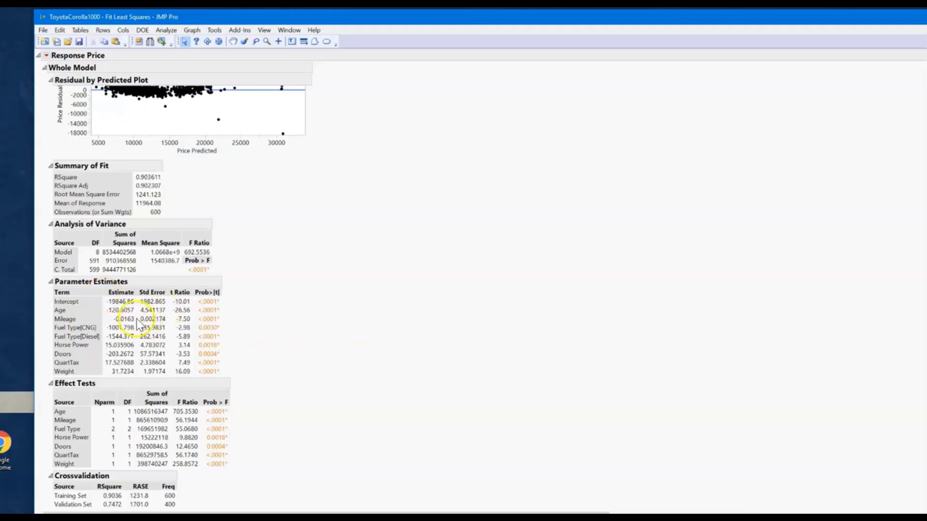
pyautogui.click(45, 56)
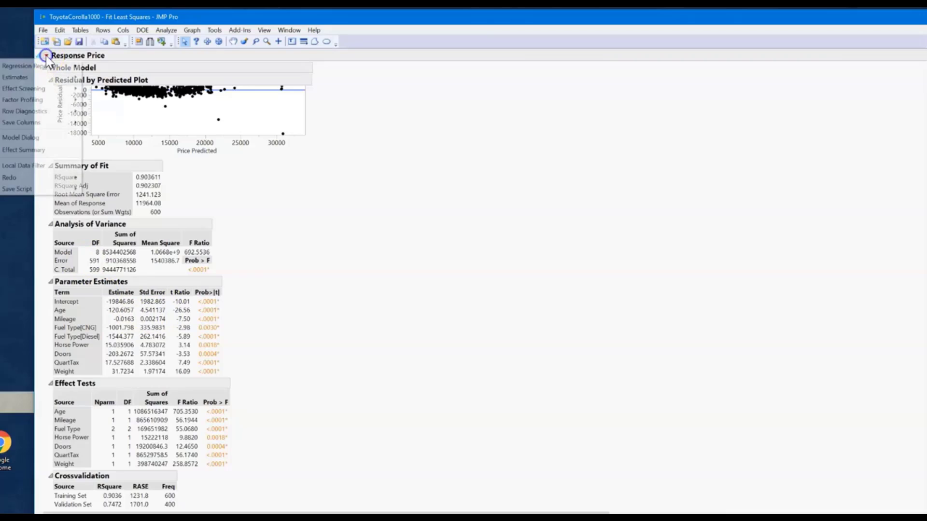
pyautogui.click(43, 82)
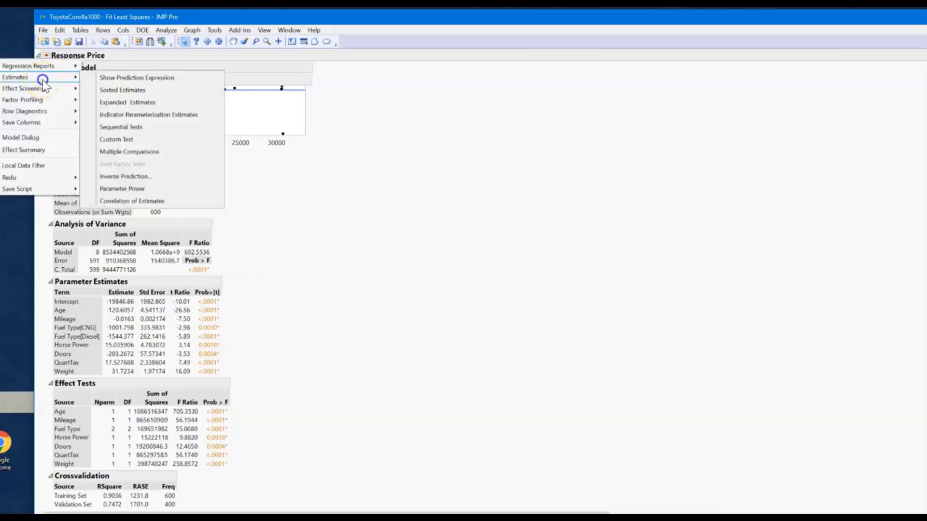
pyautogui.click(167, 123)
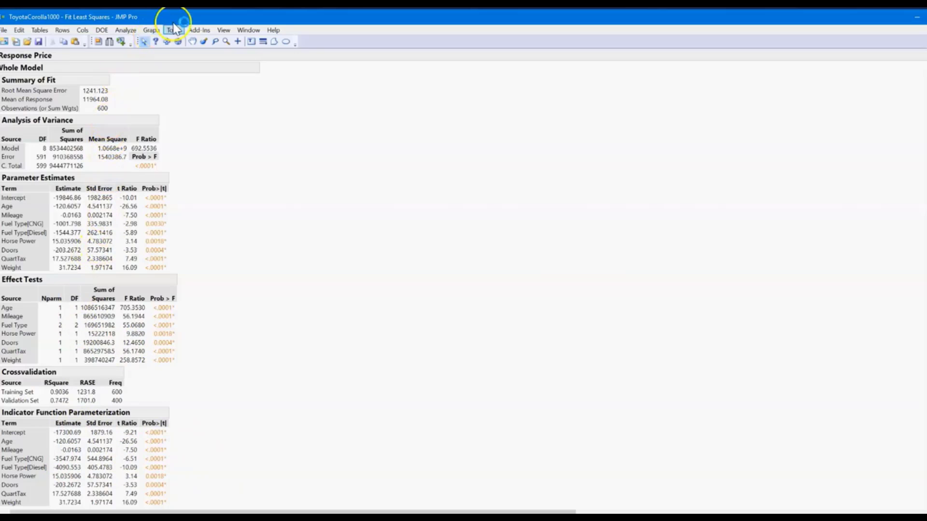
pyautogui.moveTo(175, 24); pyautogui.dragTo(227, 22)
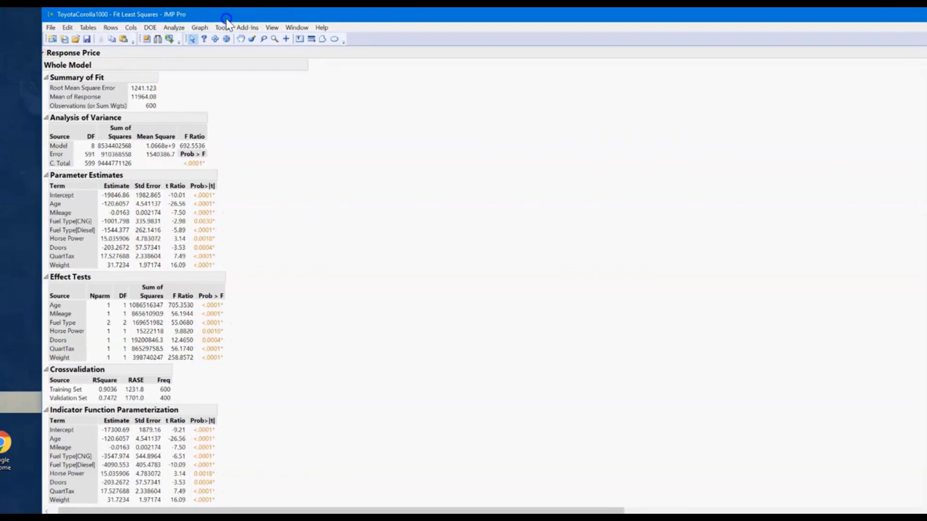